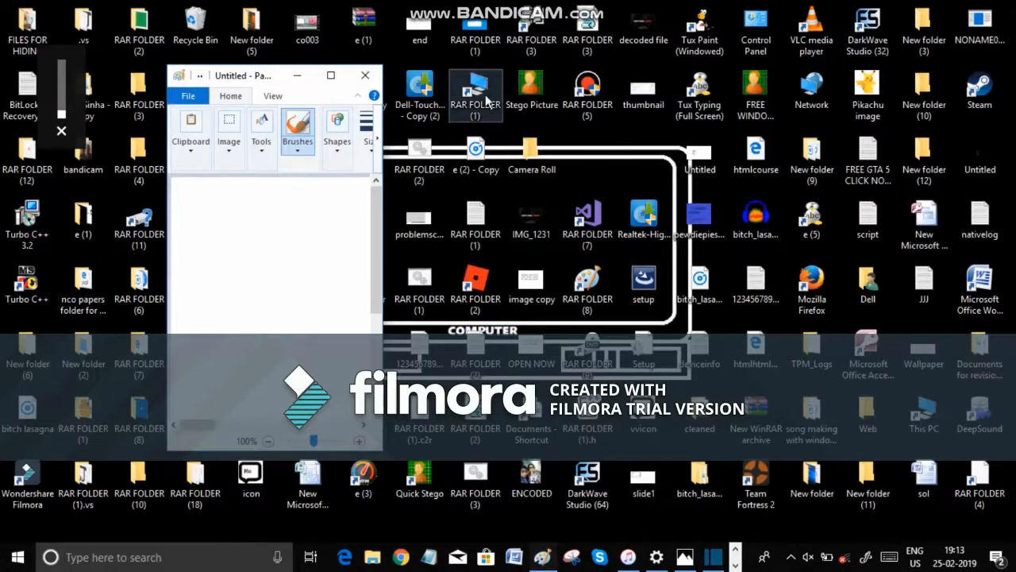
key(super)
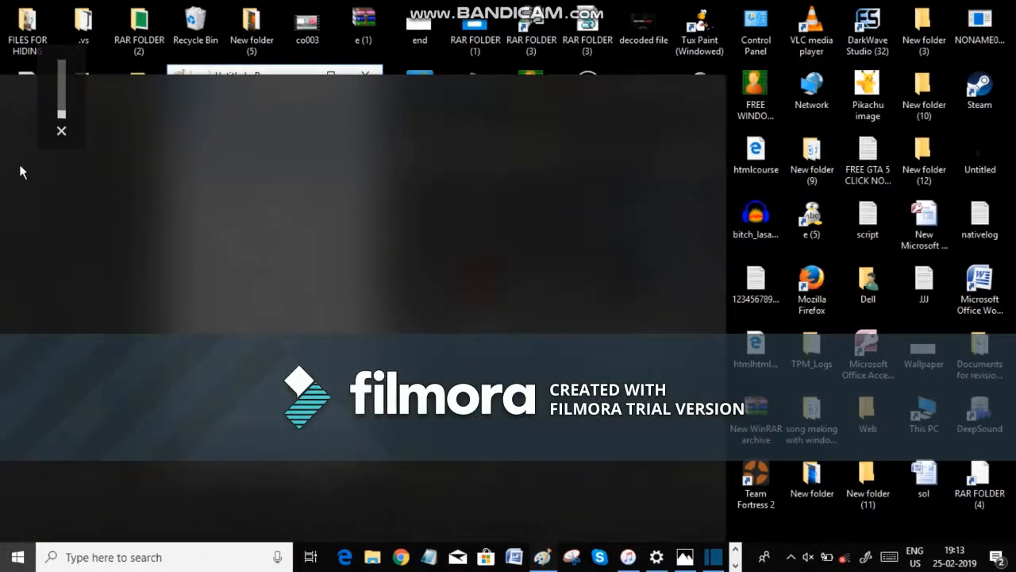
click(17, 557)
click(16, 557)
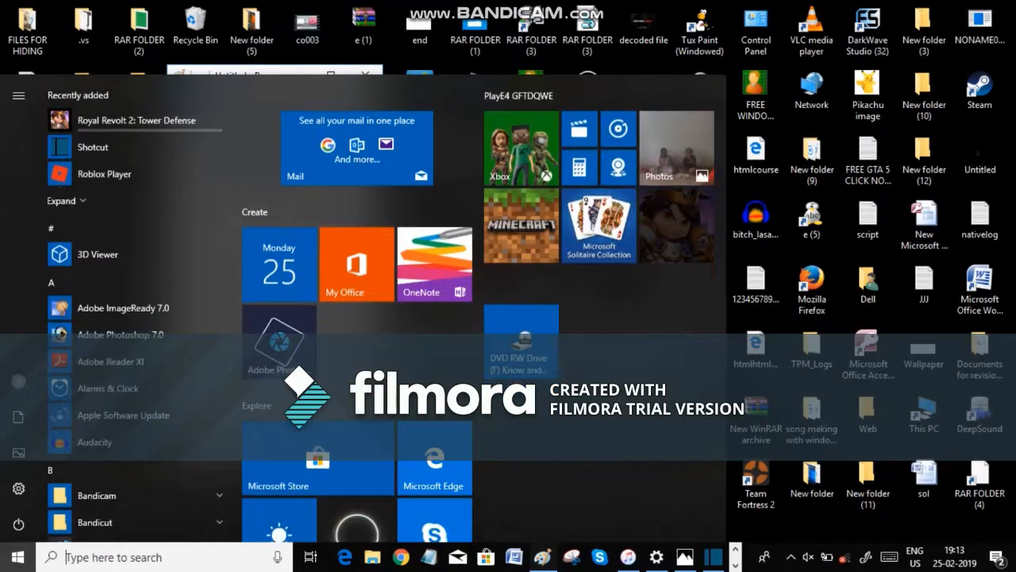
click(4, 563)
click(4, 562)
click(4, 563)
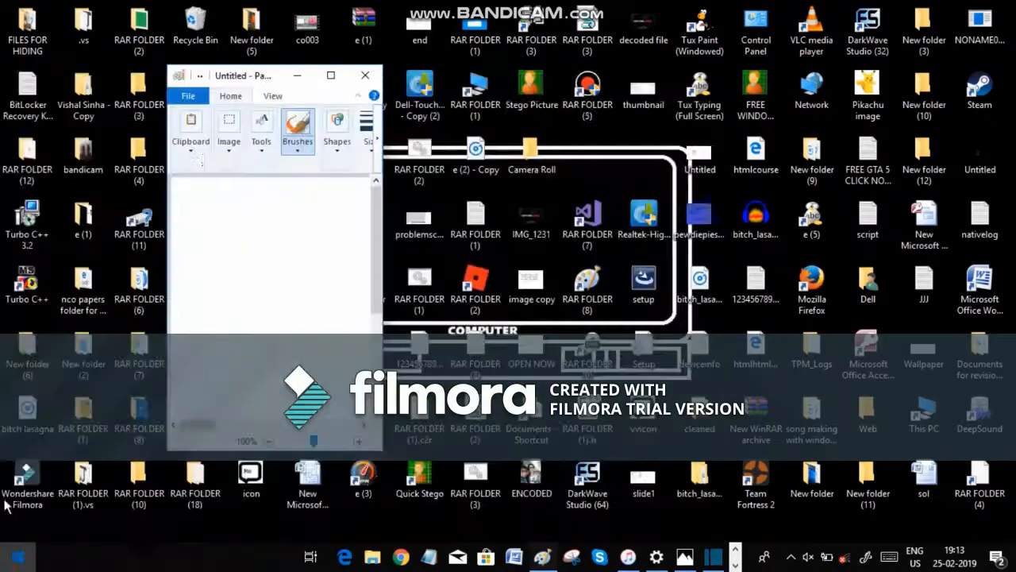
Step: Maximize the Paint window
click(332, 76)
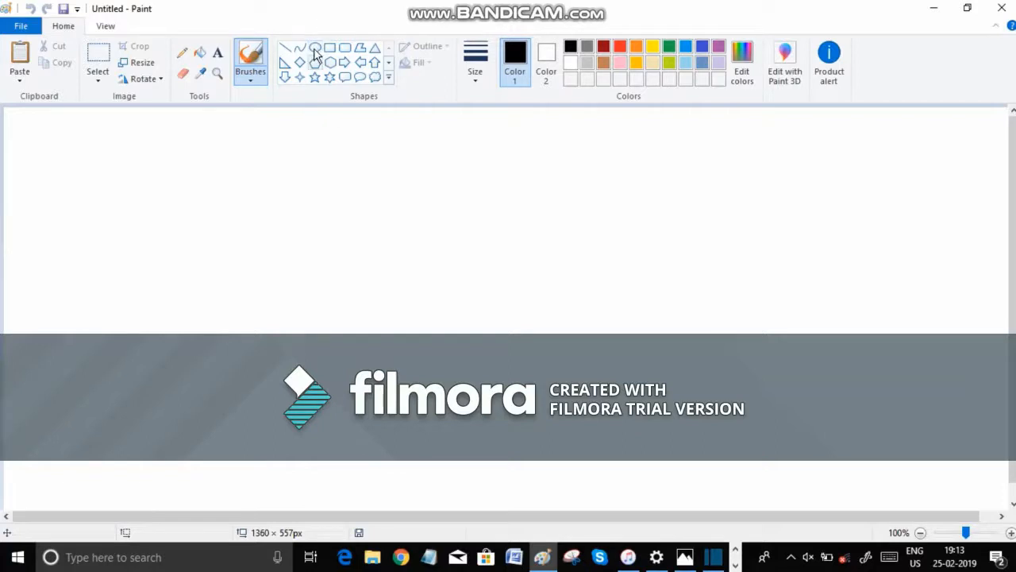
click(344, 47)
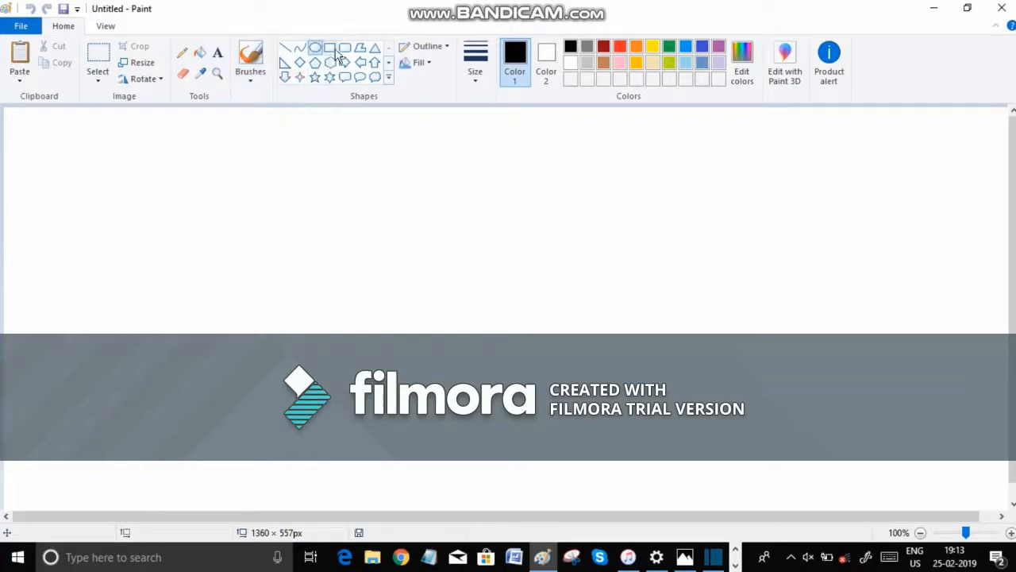
drag(174, 132, 205, 188)
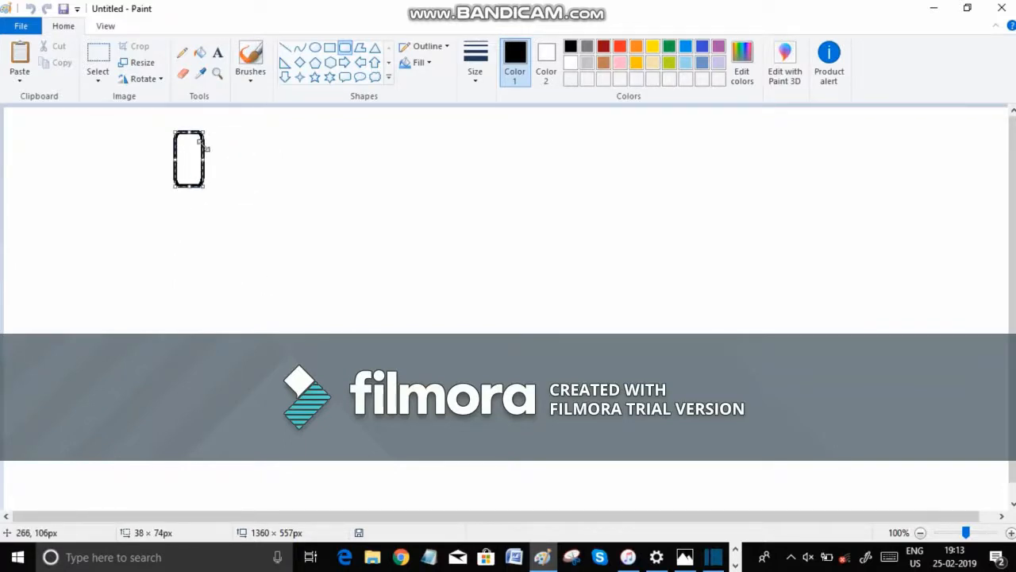
key(Delete)
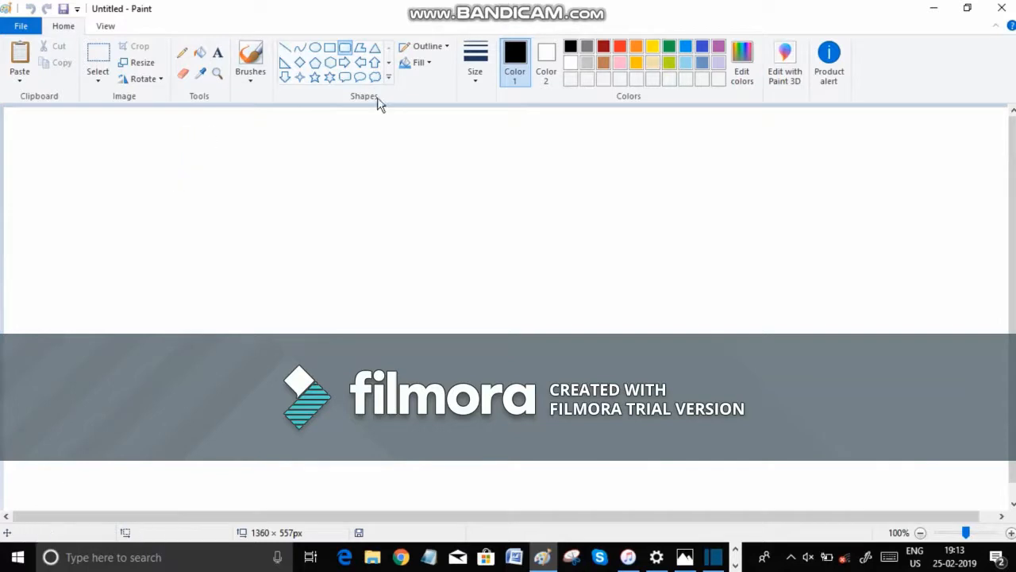
Step: Draw a black five-point star about 136 × 151 px, move it slightly to the right and deselect it
click(344, 77)
click(315, 77)
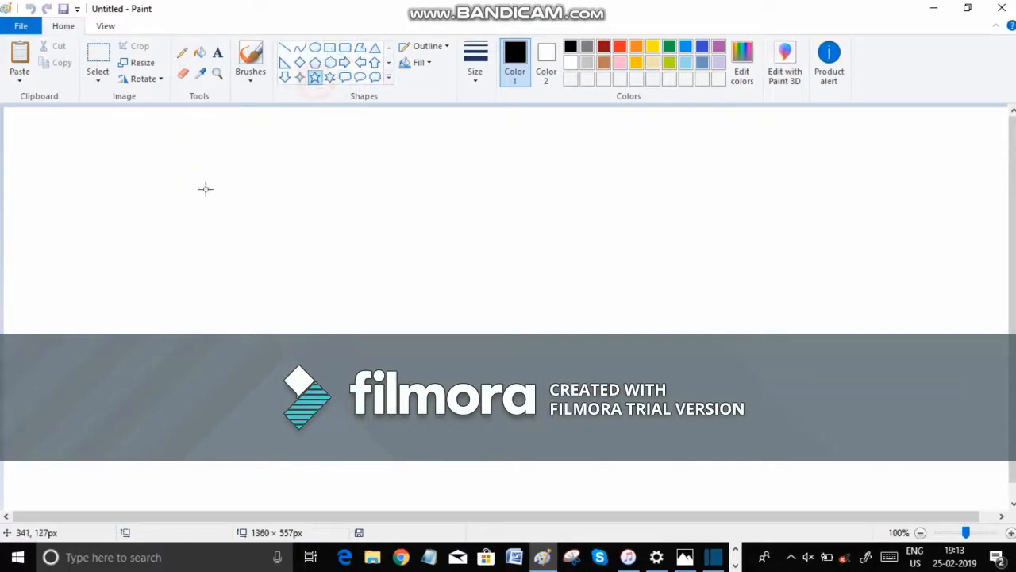
click(159, 162)
drag(159, 162, 260, 274)
drag(195, 228, 269, 234)
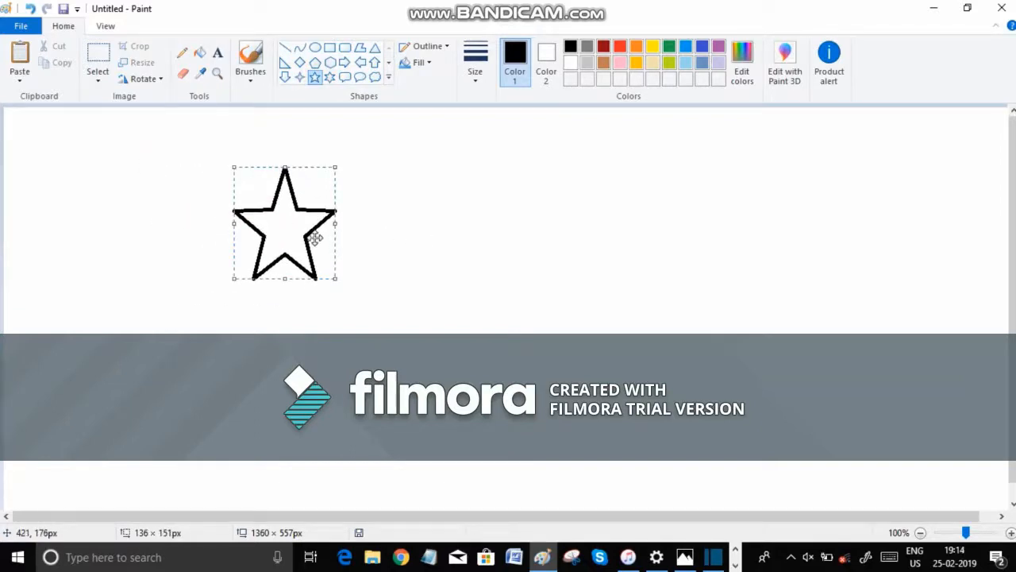
click(490, 236)
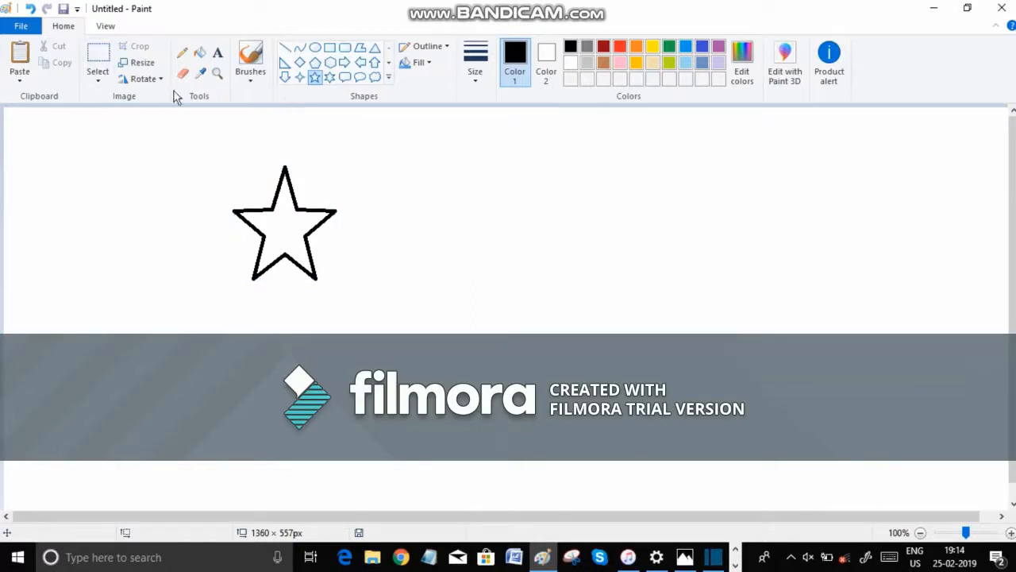
Step: Choose rectangular selection as the selection shape and enable Transparent selection
click(99, 73)
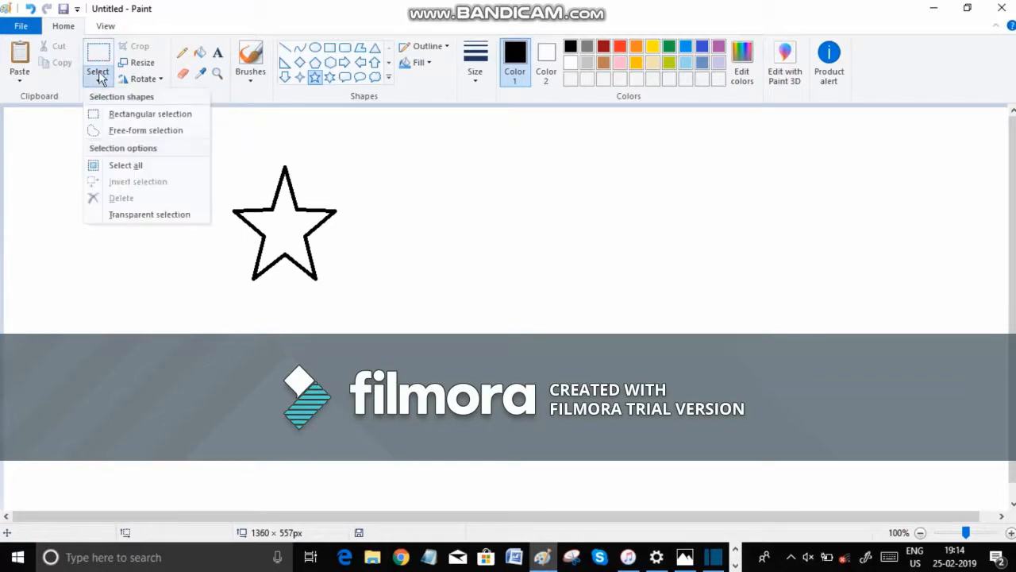
click(145, 116)
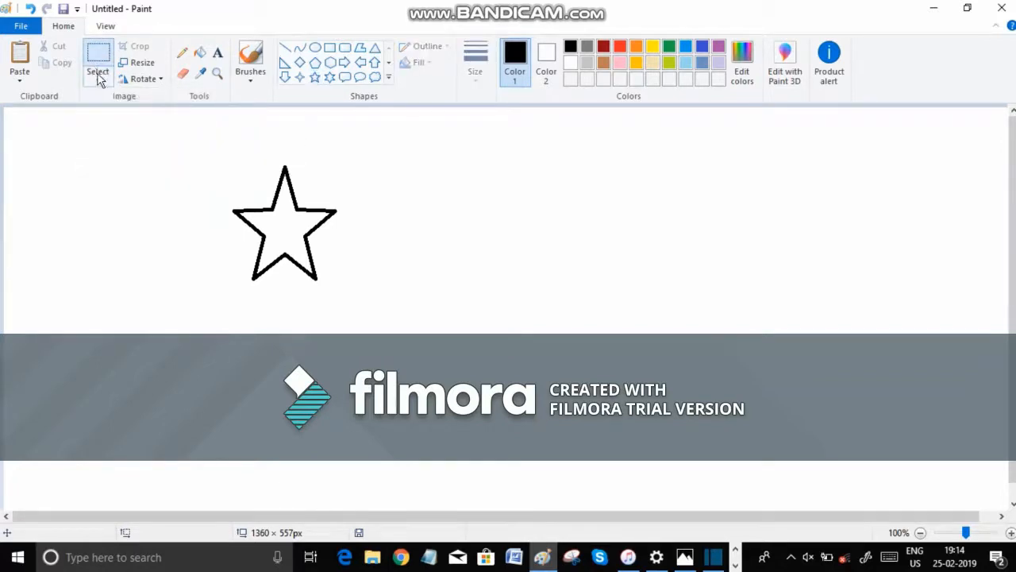
click(98, 73)
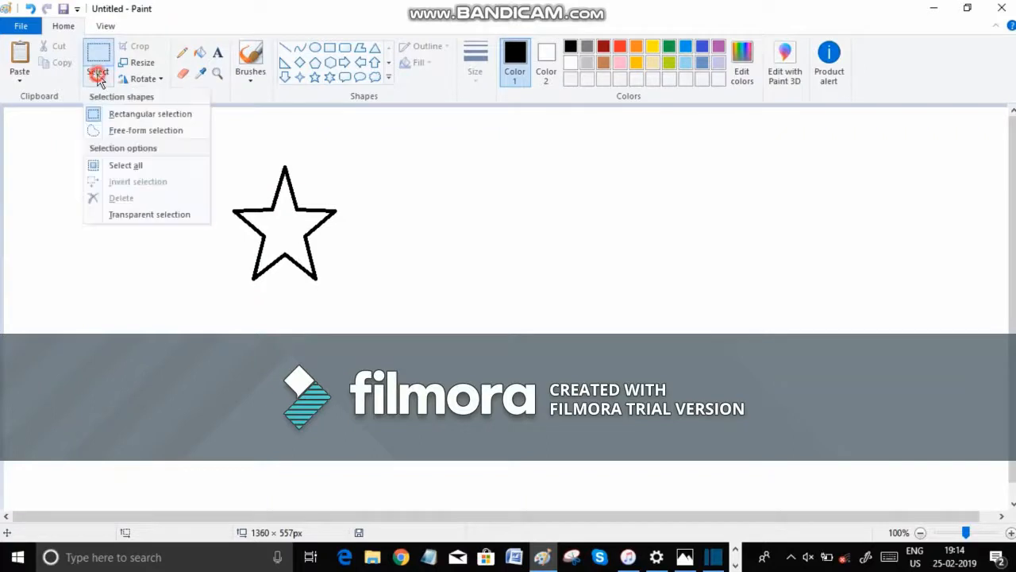
click(159, 216)
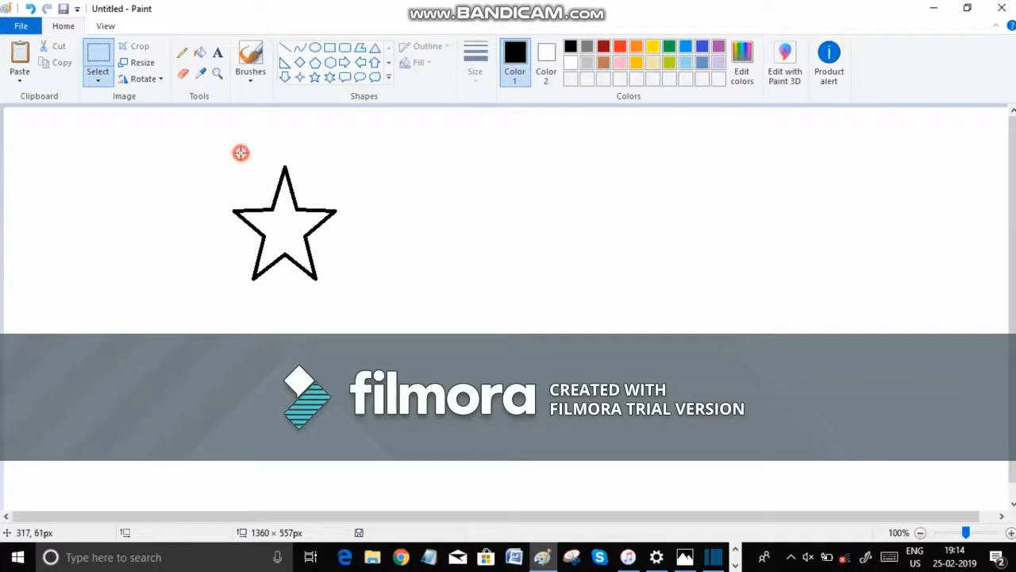
Step: Select an area of about 363 × 265 px around the star, copy and paste it, and place the copy right of the original
drag(143, 139, 412, 334)
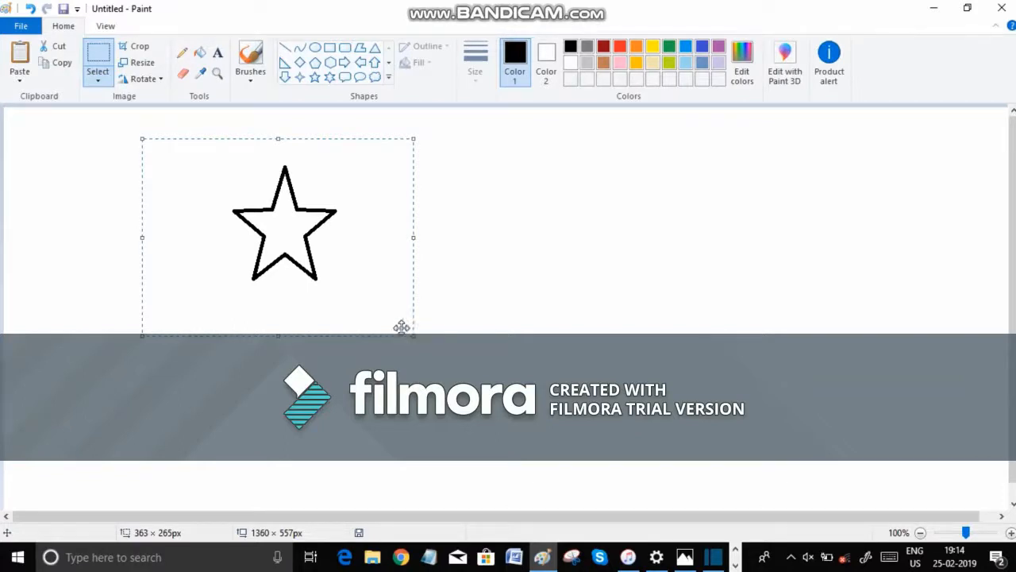
drag(381, 298, 379, 300)
right_click(380, 306)
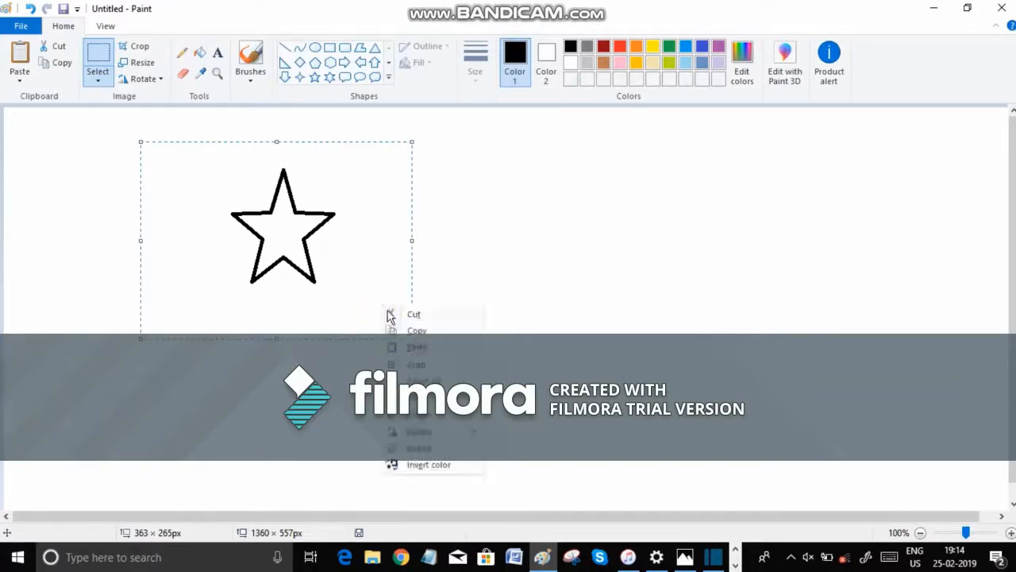
click(406, 333)
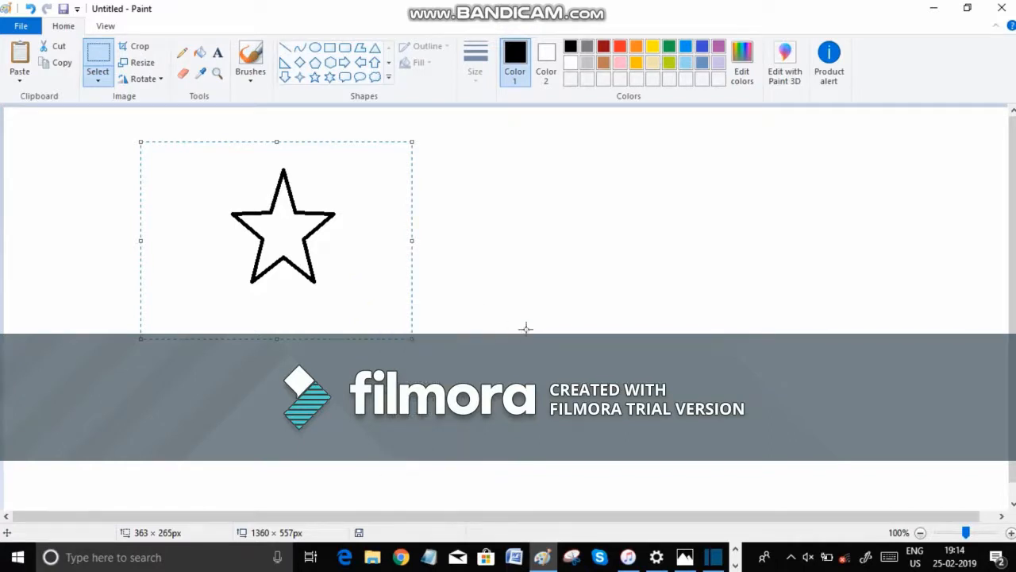
key(ctrl+v)
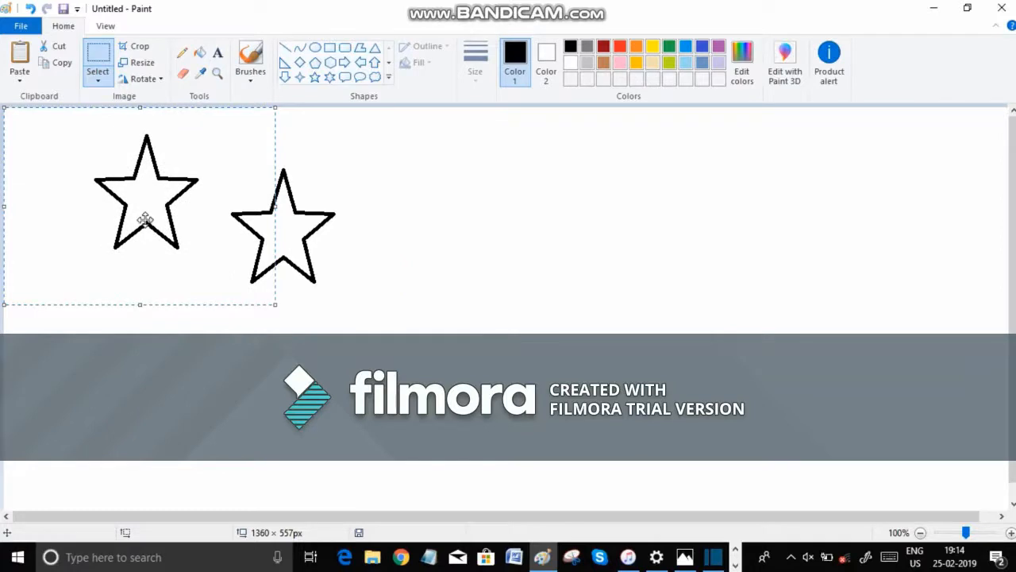
drag(145, 221, 419, 250)
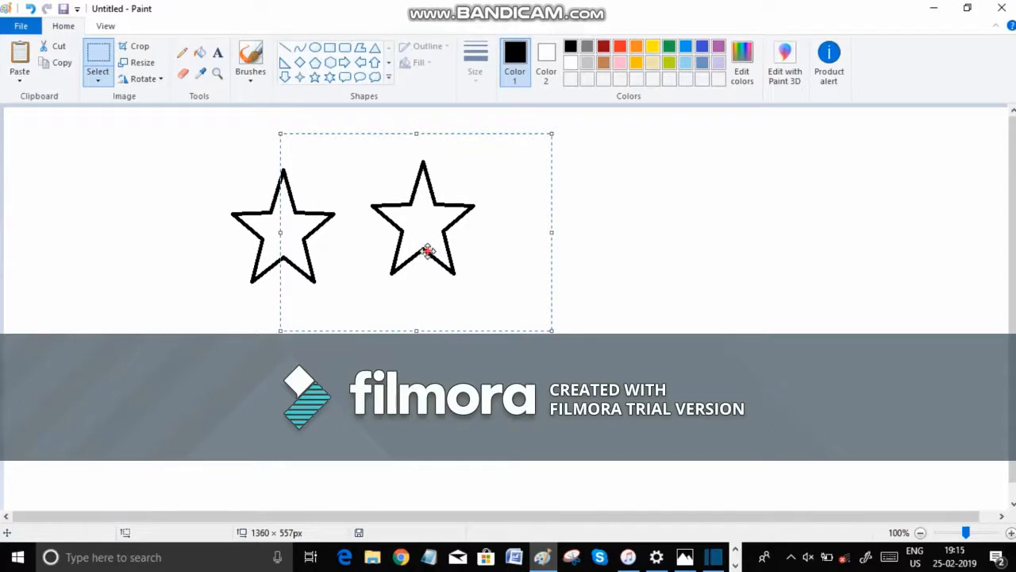
Step: Trail the selected star copy across the canvas repeatedly so it leaves a continuous smear of overlapping stars
mouse_move(427, 251)
mouse_down()
mouse_move(420, 221)
mouse_move(393, 250)
mouse_move(467, 276)
mouse_move(500, 255)
mouse_move(580, 292)
mouse_move(704, 393)
mouse_move(760, 423)
mouse_move(884, 324)
mouse_move(816, 262)
mouse_move(656, 199)
mouse_move(303, 262)
mouse_move(393, 296)
mouse_move(255, 289)
mouse_move(516, 217)
mouse_move(356, 287)
mouse_move(321, 321)
mouse_move(483, 357)
mouse_move(474, 364)
mouse_move(530, 424)
mouse_move(662, 536)
mouse_move(619, 454)
mouse_up()
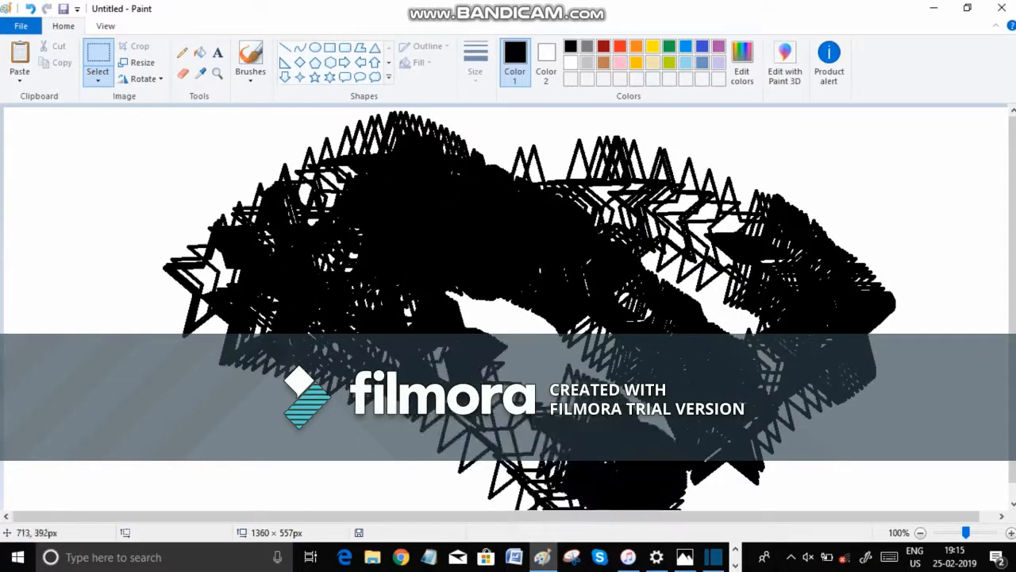
mouse_move(570, 420)
mouse_down()
mouse_move(268, 431)
mouse_move(48, 476)
mouse_move(87, 276)
mouse_move(105, 292)
mouse_up()
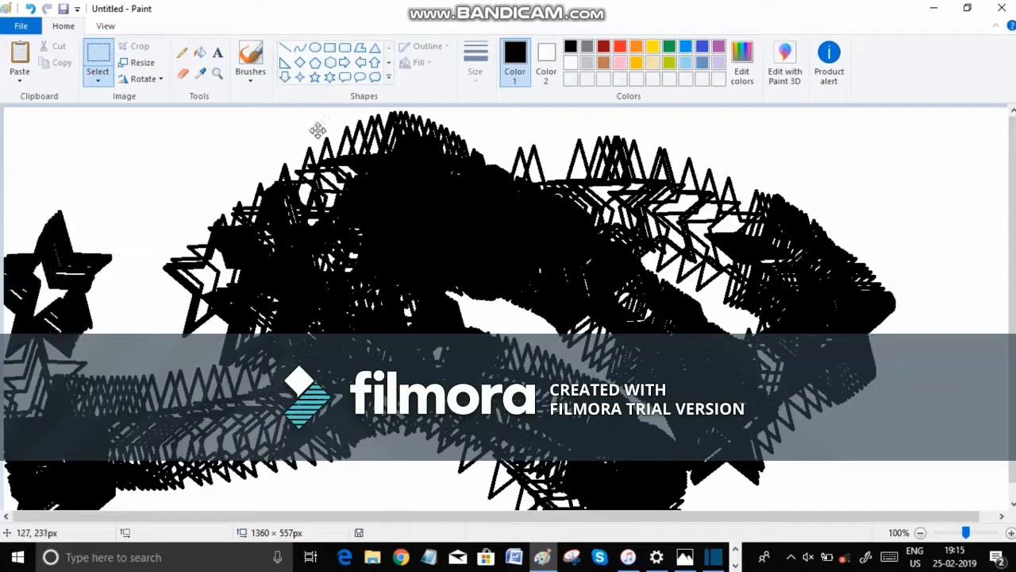
mouse_move(318, 130)
mouse_down()
mouse_move(531, 243)
mouse_move(632, 401)
mouse_move(929, 508)
mouse_move(960, 407)
mouse_move(905, 371)
mouse_move(799, 404)
mouse_move(647, 481)
mouse_move(555, 503)
mouse_move(306, 486)
mouse_move(194, 420)
mouse_move(247, 462)
mouse_up()
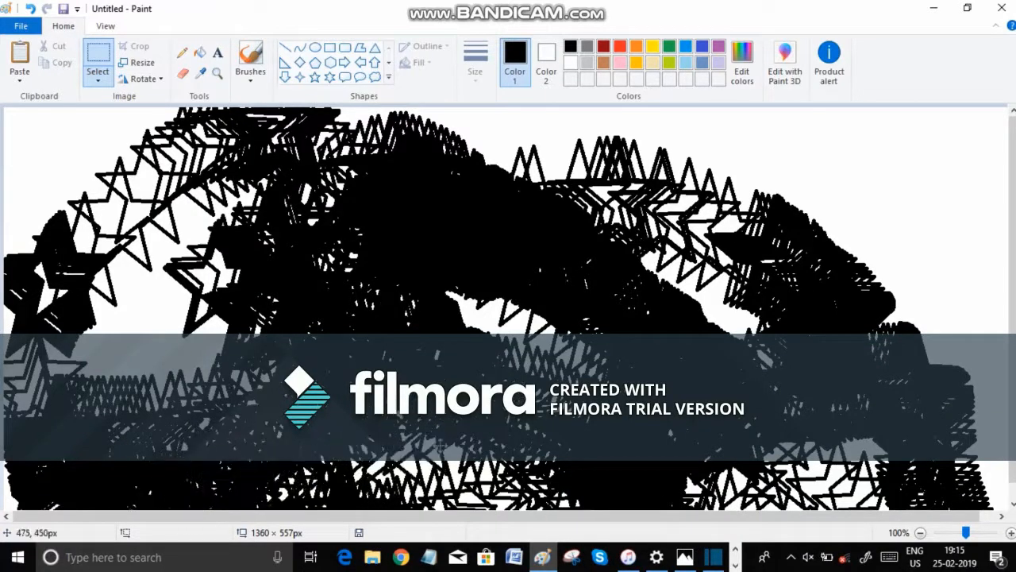
mouse_move(381, 466)
mouse_down()
mouse_move(405, 408)
mouse_move(140, 314)
mouse_up()
right_click(191, 503)
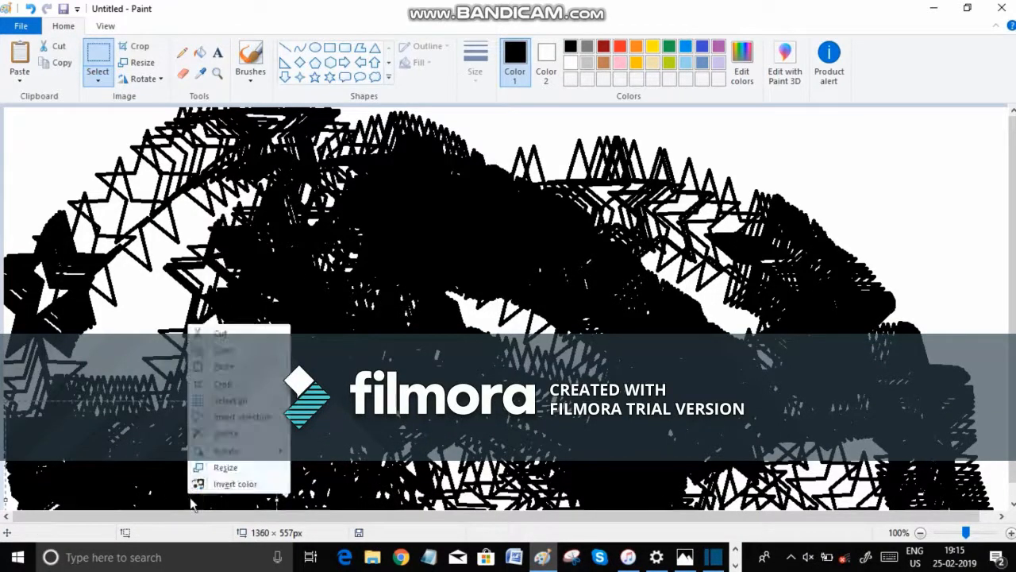
click(180, 511)
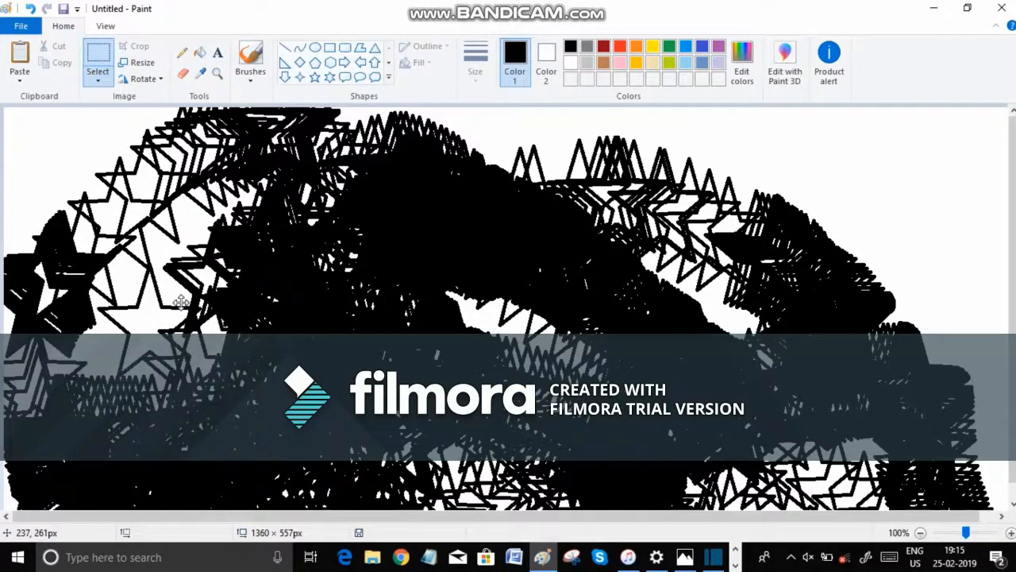
mouse_move(181, 302)
mouse_down()
mouse_move(168, 305)
mouse_move(178, 319)
mouse_move(109, 264)
mouse_move(76, 262)
mouse_move(115, 215)
mouse_up()
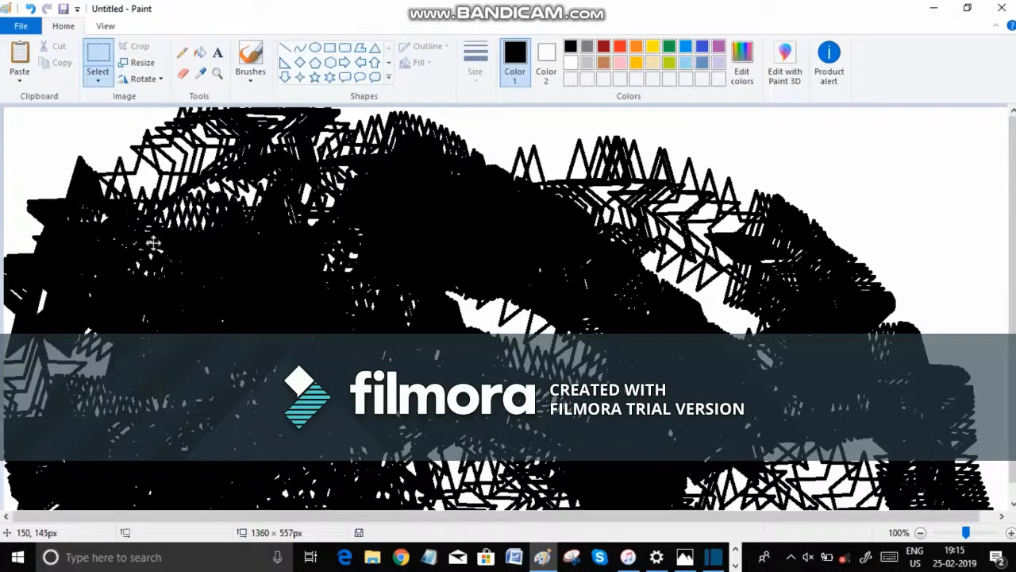
mouse_move(153, 242)
mouse_down()
mouse_move(237, 298)
mouse_move(117, 183)
mouse_move(172, 185)
mouse_move(16, 203)
mouse_move(7, 106)
mouse_move(246, 70)
mouse_move(106, 140)
mouse_move(70, 251)
mouse_move(24, 293)
mouse_move(63, 103)
mouse_move(64, 113)
mouse_move(21, 131)
mouse_move(19, 213)
mouse_move(12, 112)
mouse_move(36, 468)
mouse_move(29, 291)
mouse_move(13, 413)
mouse_move(12, 397)
mouse_move(49, 376)
mouse_move(20, 533)
mouse_up()
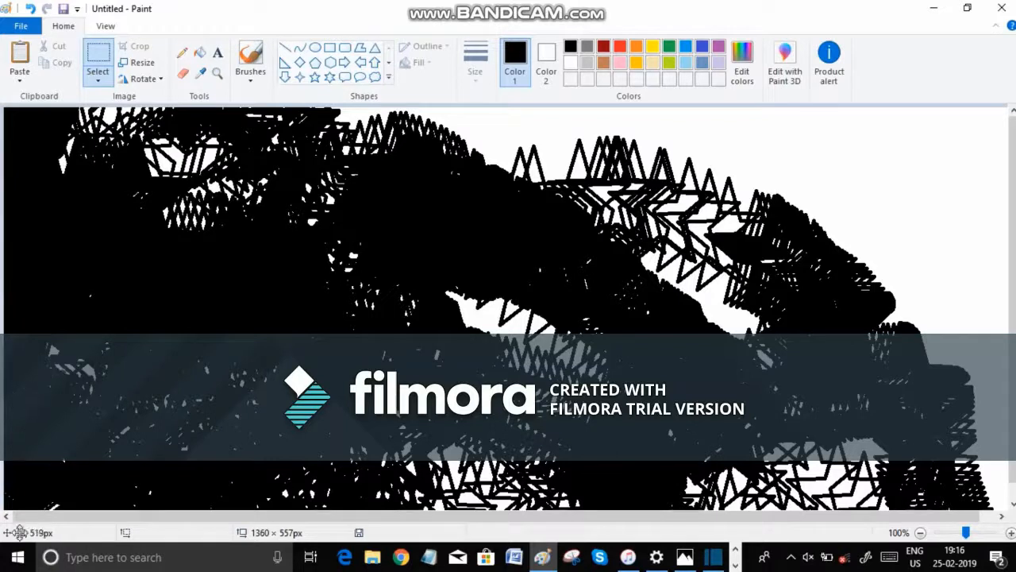
mouse_move(11, 495)
mouse_down()
mouse_move(73, 522)
mouse_move(59, 501)
mouse_move(58, 458)
mouse_move(101, 346)
mouse_move(99, 376)
mouse_move(40, 255)
mouse_move(107, 268)
mouse_move(107, 278)
mouse_move(159, 275)
mouse_move(149, 310)
mouse_move(152, 290)
mouse_move(159, 307)
mouse_move(83, 303)
mouse_move(89, 290)
mouse_move(159, 331)
mouse_move(33, 285)
mouse_up()
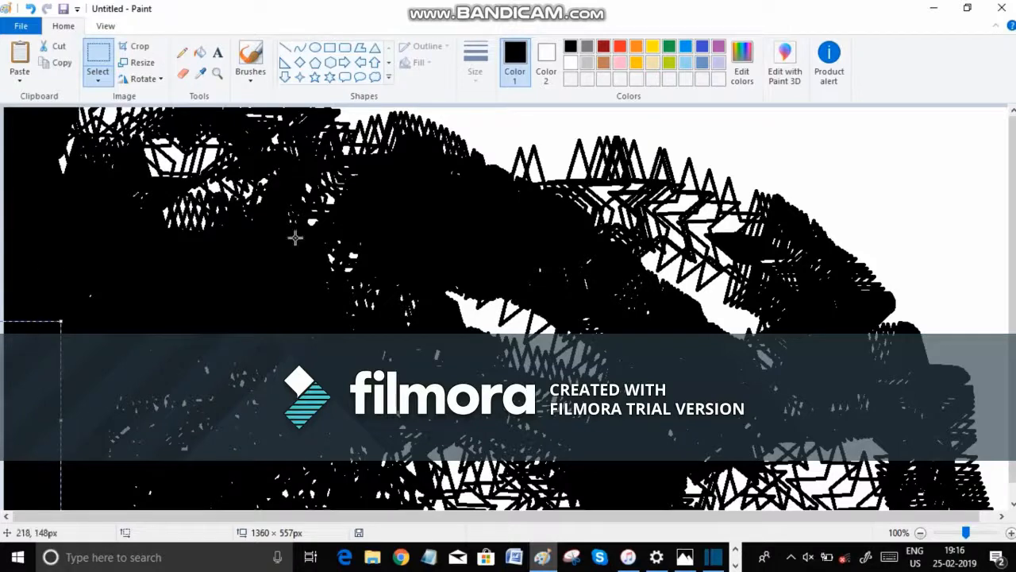
Step: Undo the star trails and the pasted copy until only the original star is left on the canvas
click(29, 9)
click(29, 9)
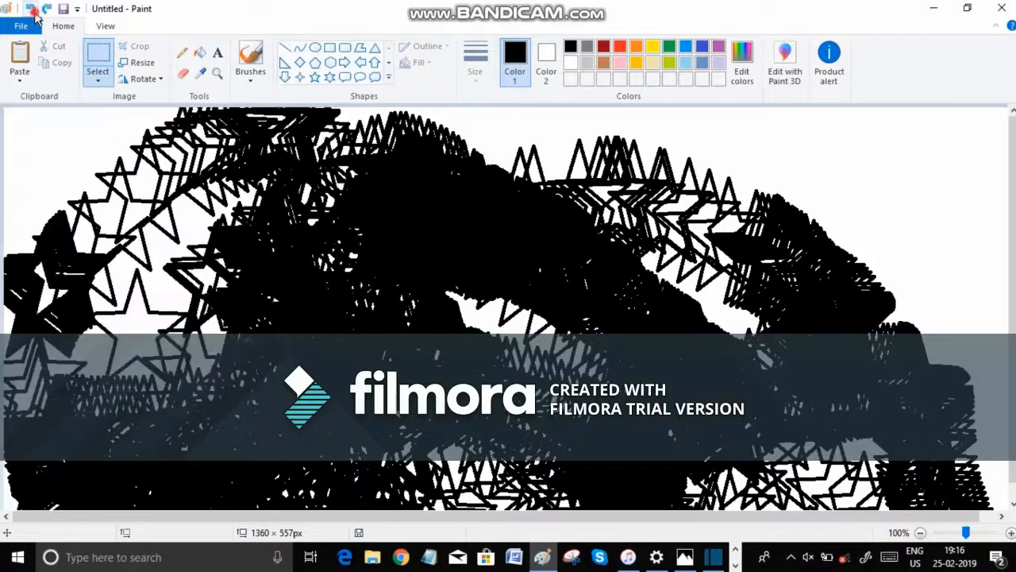
click(30, 8)
click(29, 9)
click(29, 9)
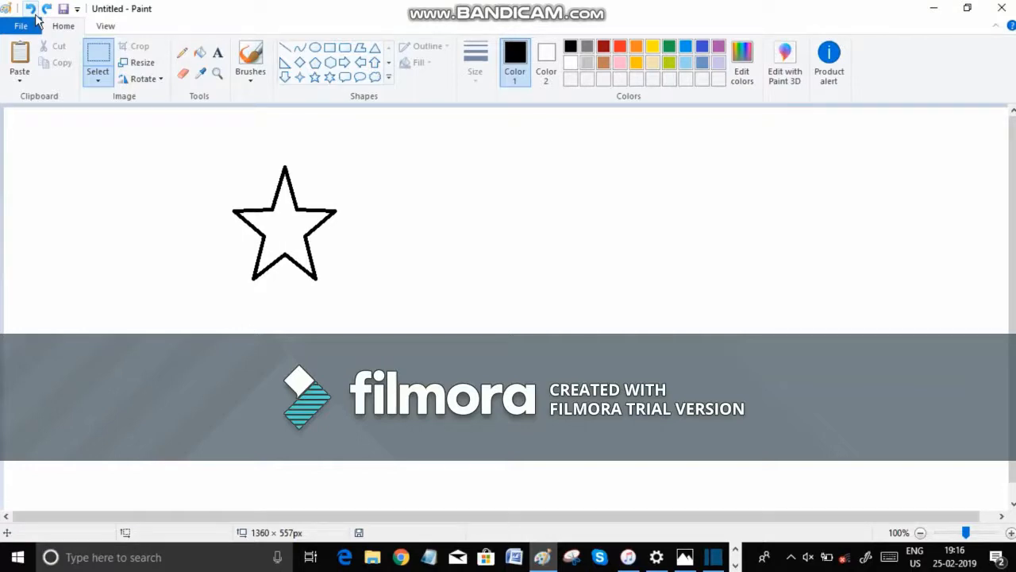
Step: Check the Transparent selection setting among the selection options
mouse_move(516, 8)
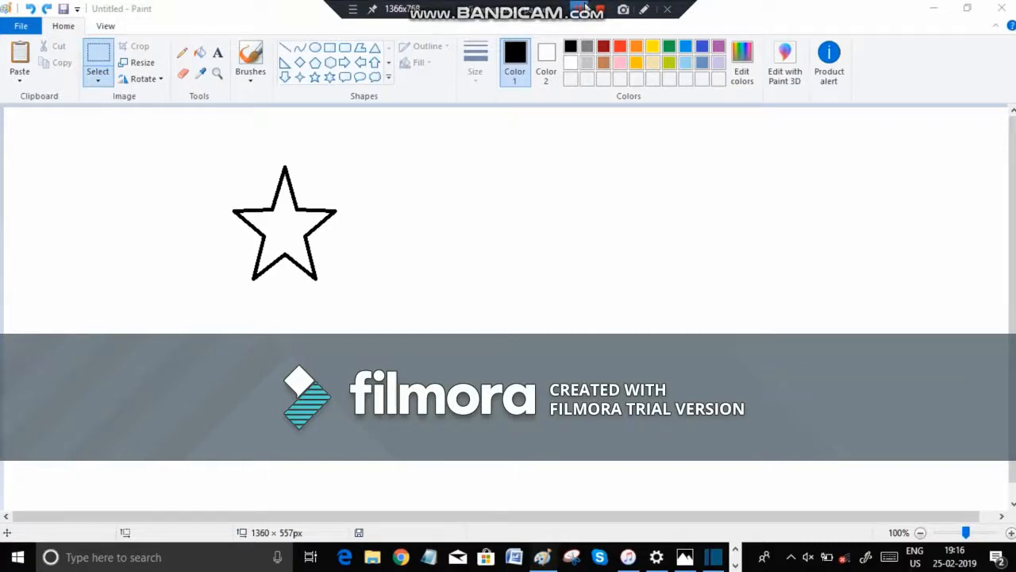
click(94, 76)
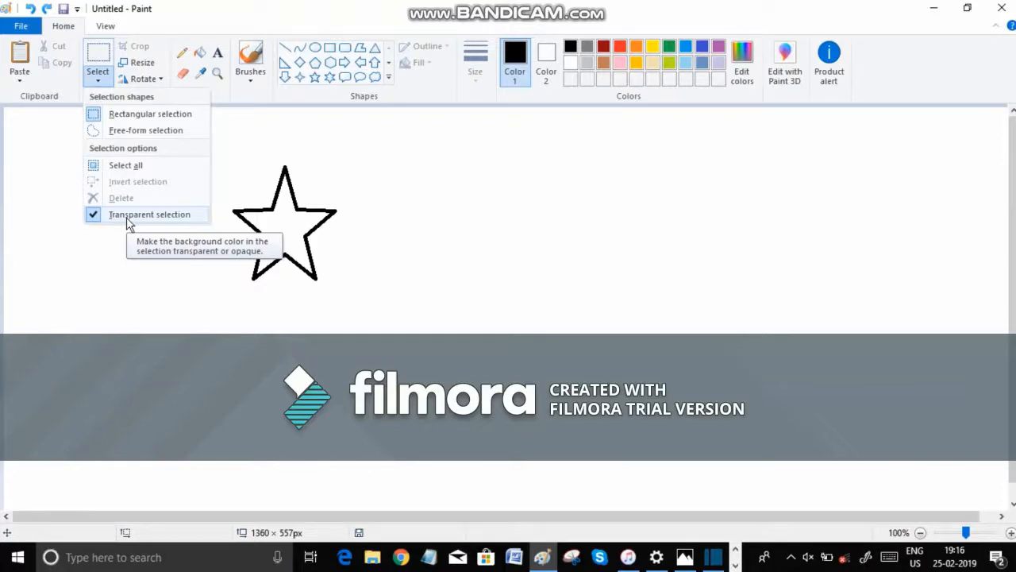
click(93, 212)
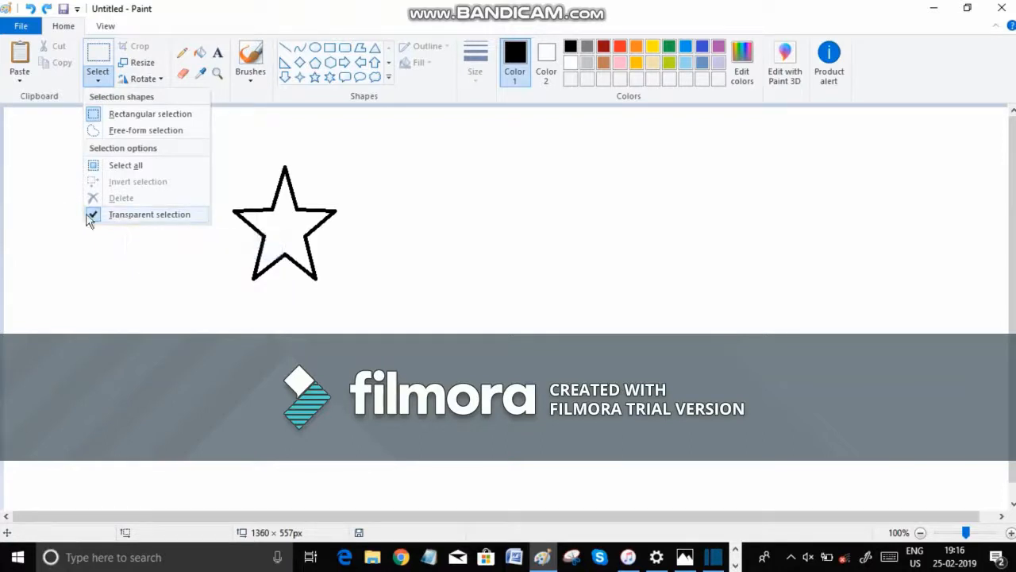
click(145, 215)
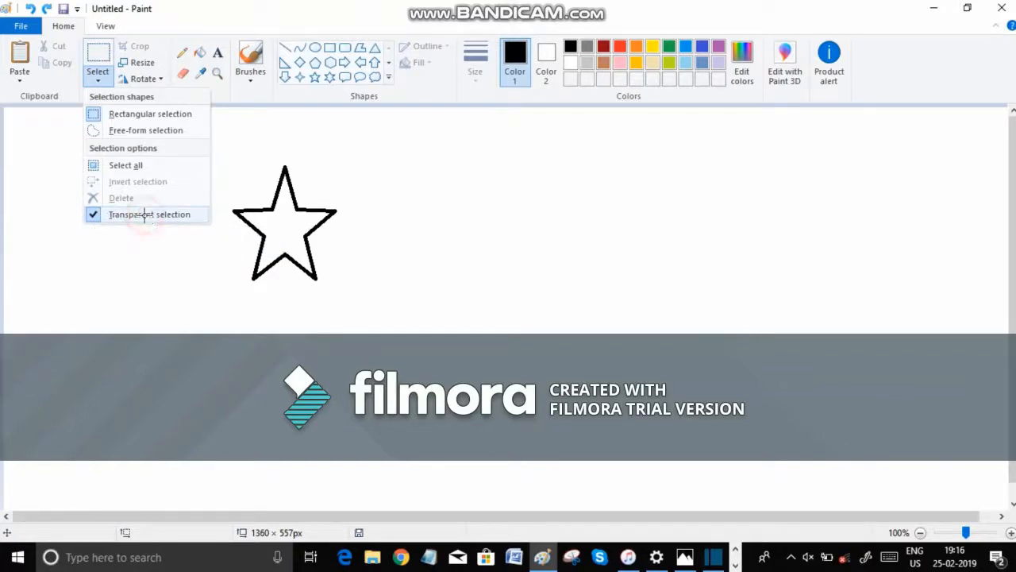
click(102, 74)
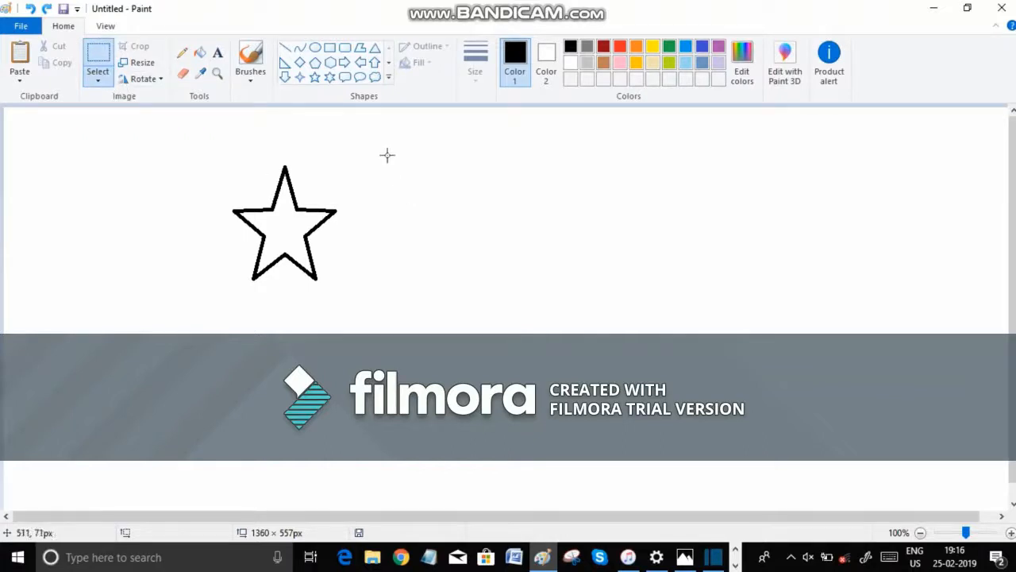
Step: Select an area of about 280 × 196 px around the star, move it slightly right, then copy it and paste a duplicate
drag(387, 149, 179, 294)
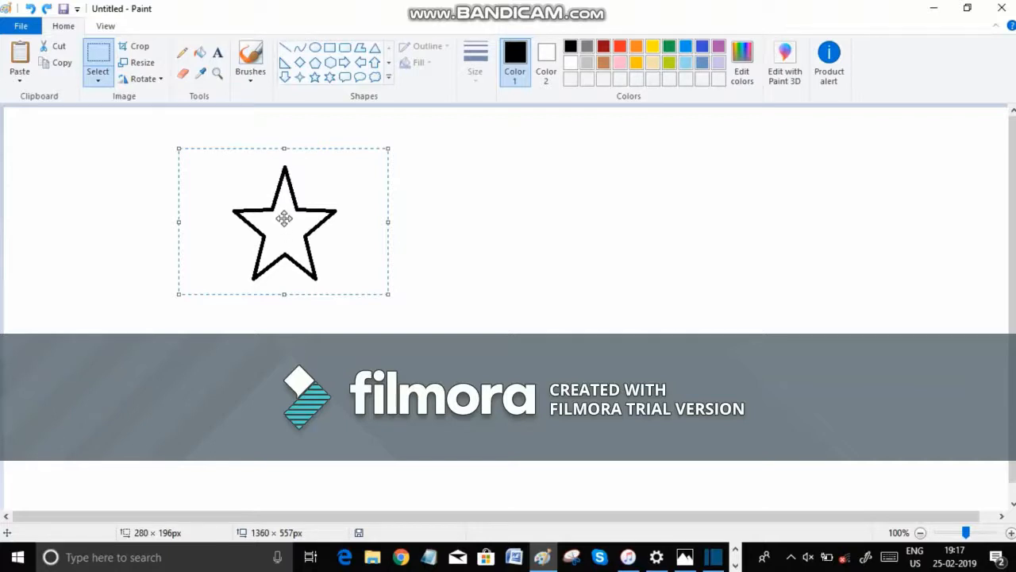
drag(283, 218, 355, 218)
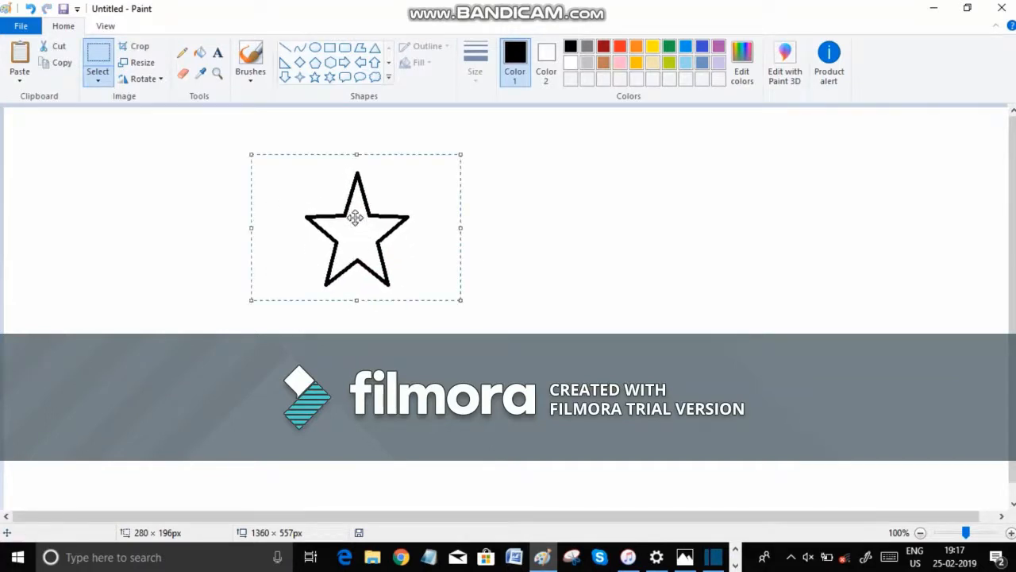
right_click(355, 218)
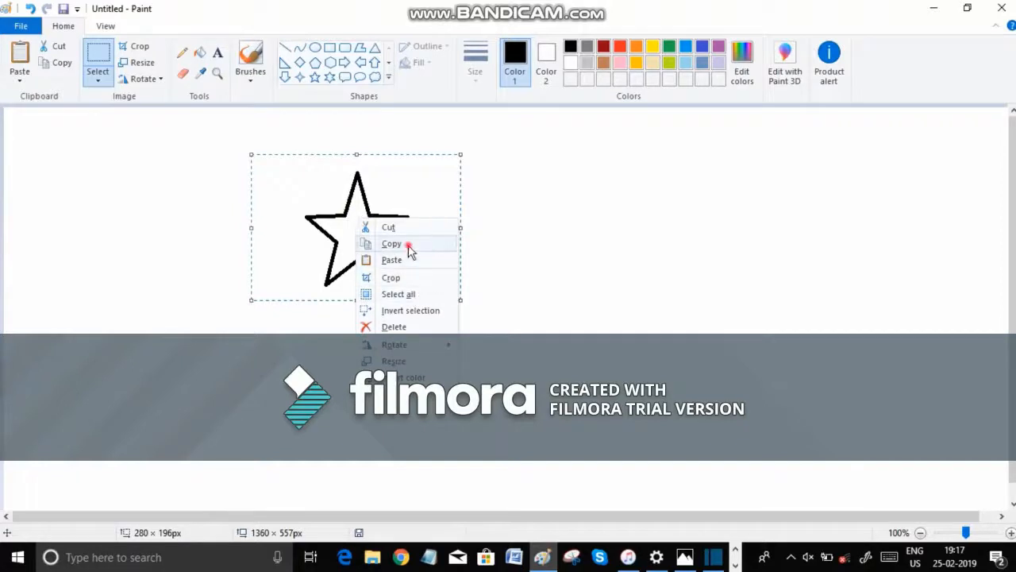
click(409, 246)
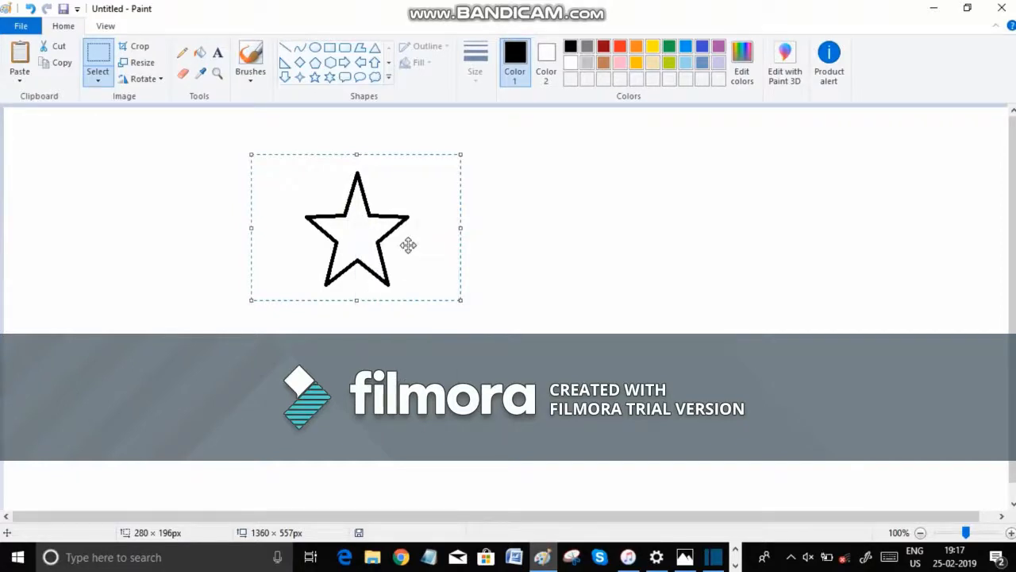
key(ctrl+v)
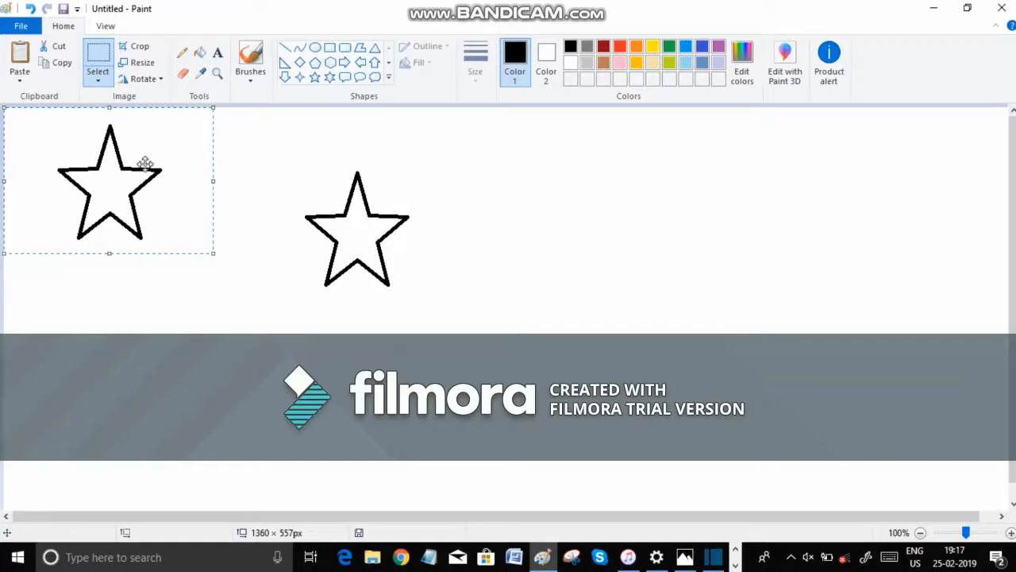
Step: Trail the pasted star with its opaque background around the canvas and over the original star, ending near the original's position
drag(143, 164, 570, 305)
drag(632, 440, 341, 481)
drag(449, 503, 574, 320)
drag(456, 344, 363, 258)
right_click(363, 259)
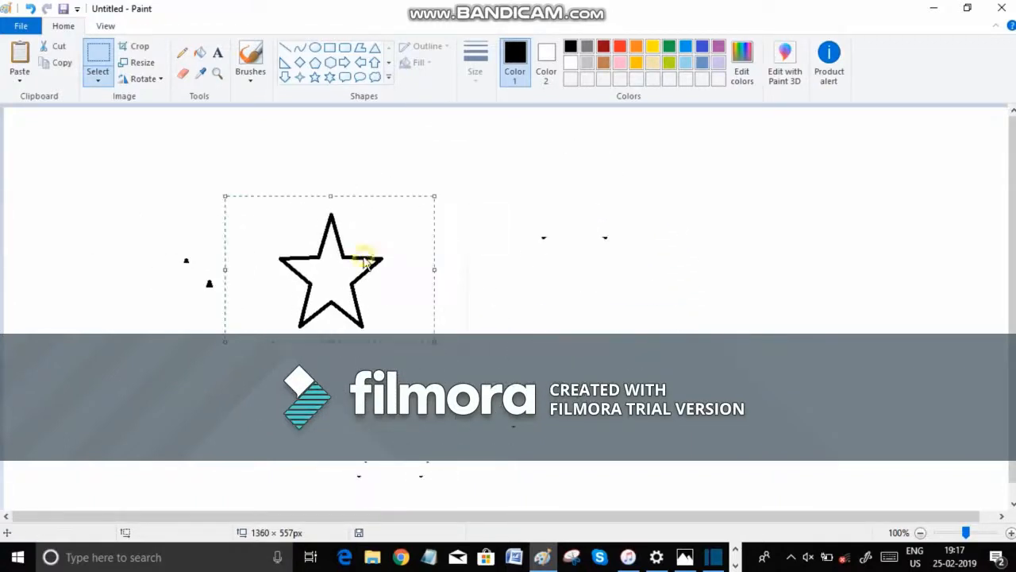
click(371, 281)
key(XF86AudioLowerVolume)
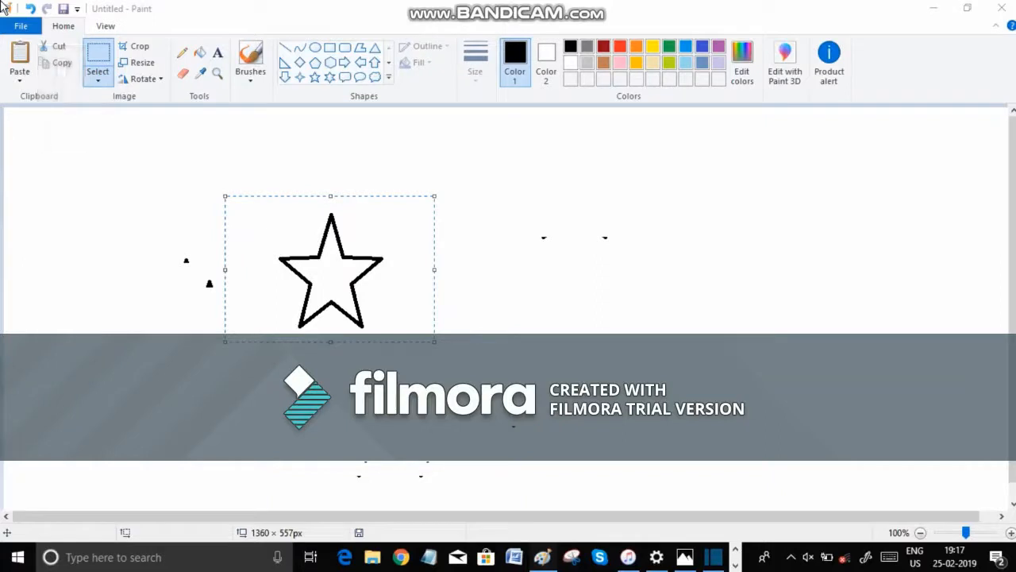
key(super)
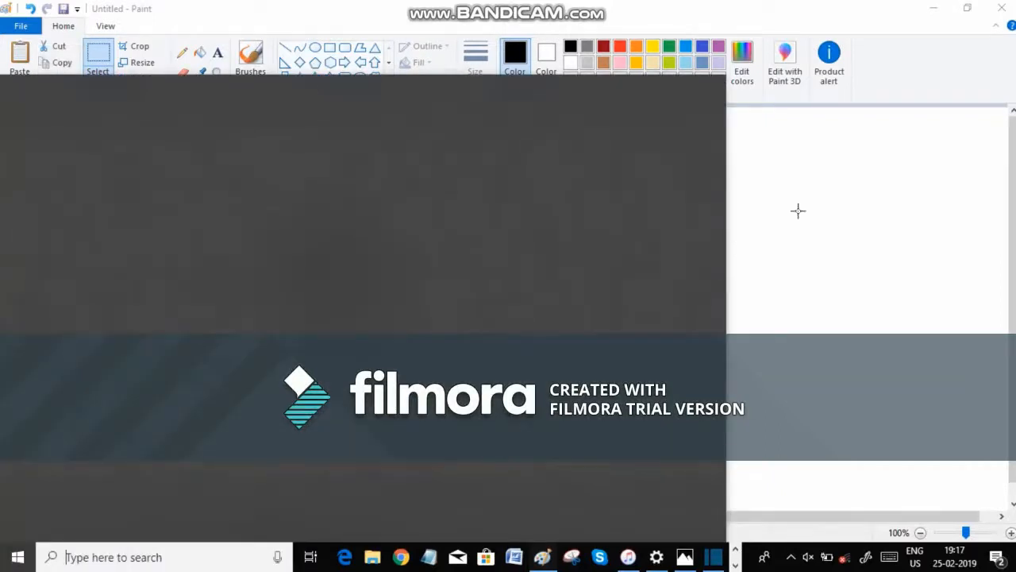
click(817, 229)
key(super)
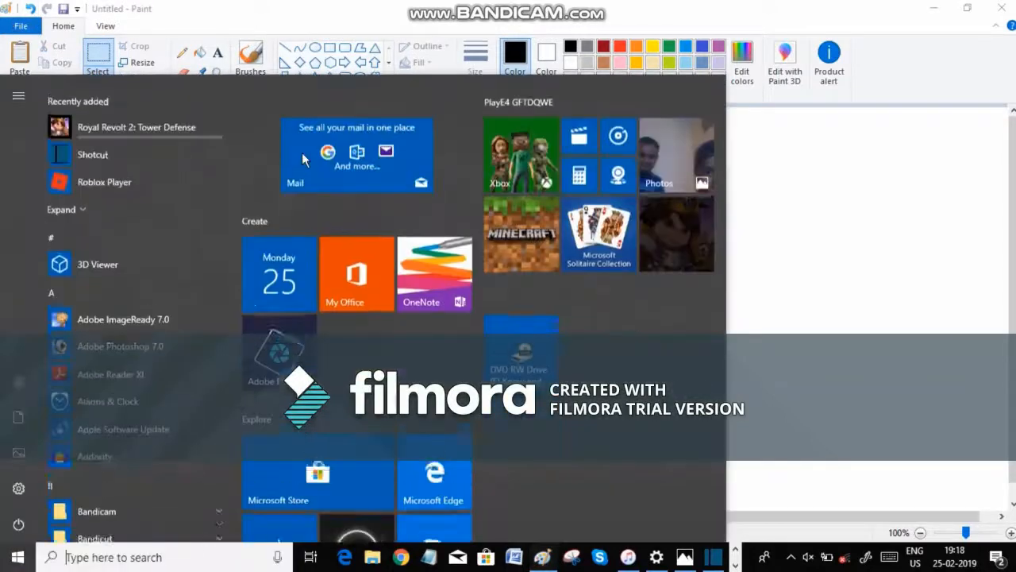
click(758, 213)
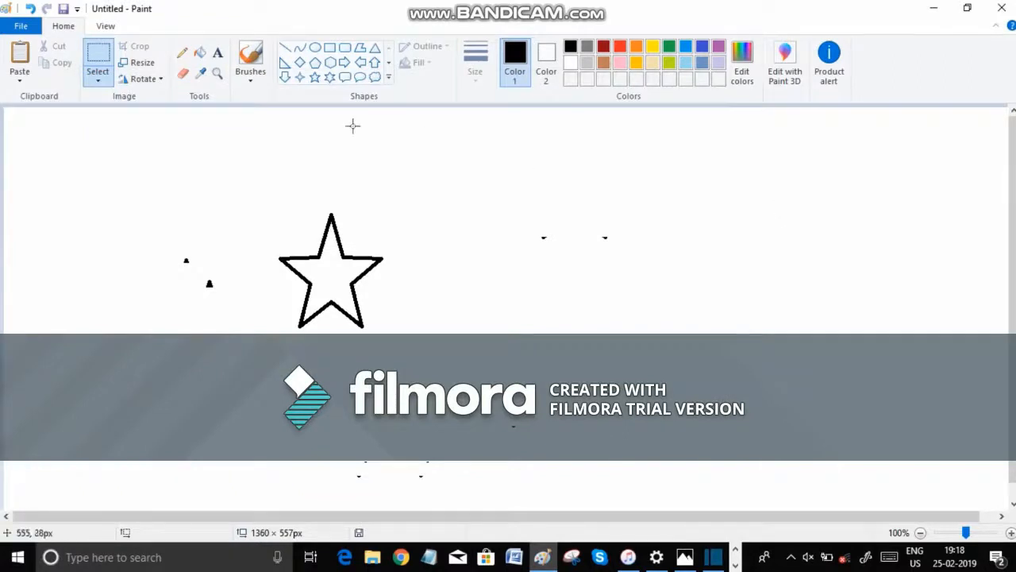
Step: Review the selection shapes and options, including the Transparent selection setting
click(101, 79)
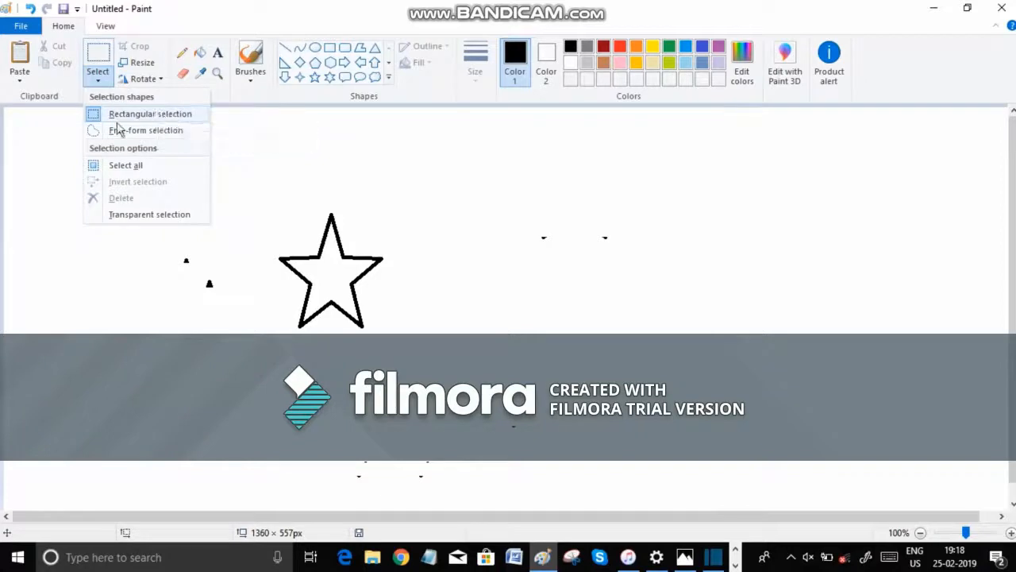
click(1, 162)
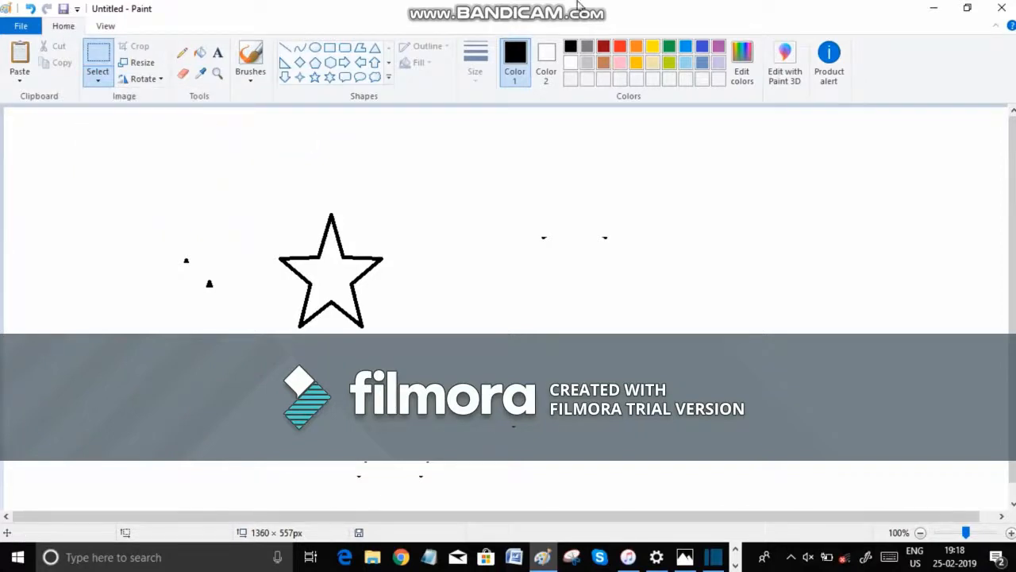
Step: Close the untitled star drawing and discard its changes without saving
click(999, 8)
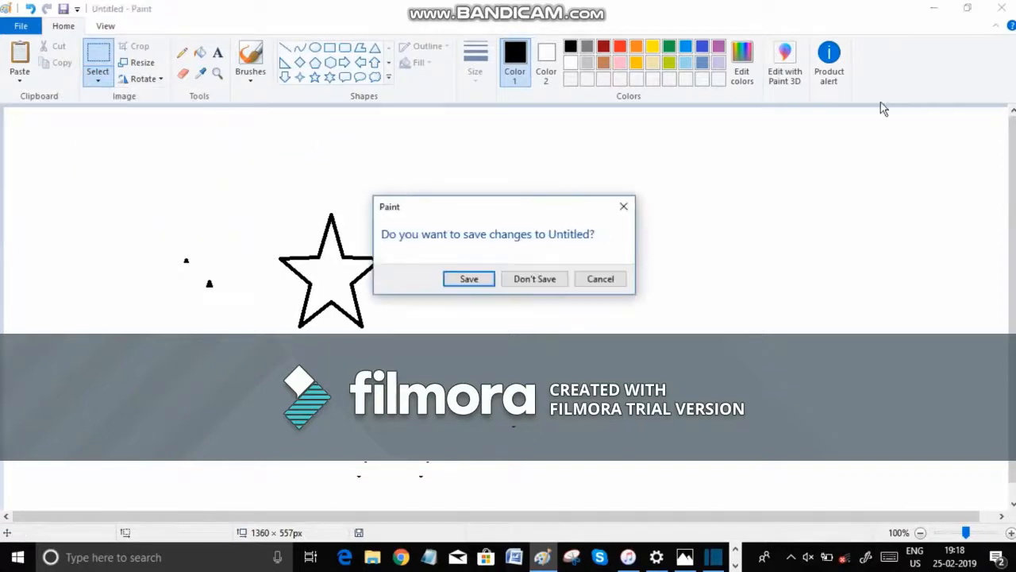
click(535, 279)
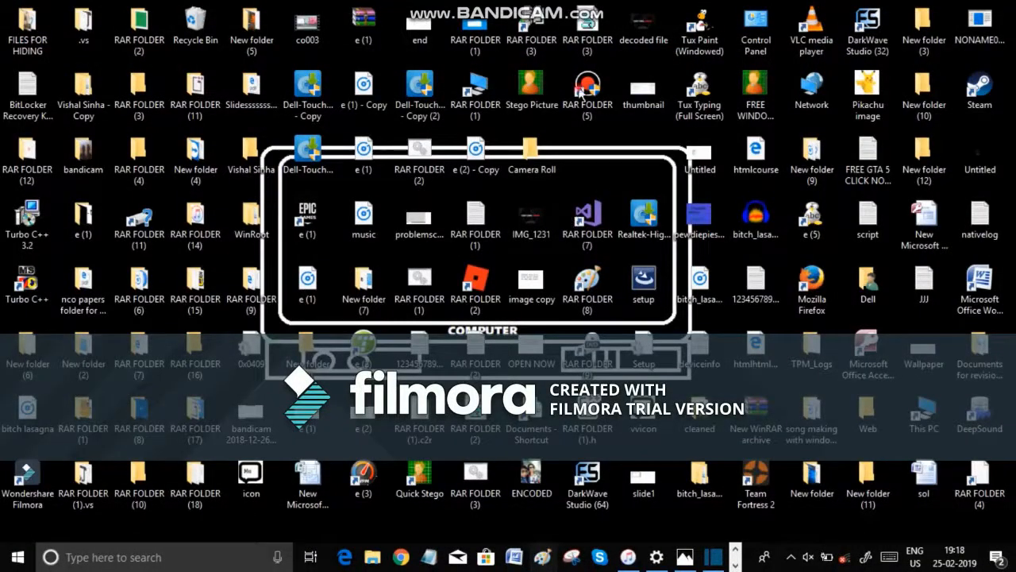
drag(557, 3, 583, 102)
click(590, 144)
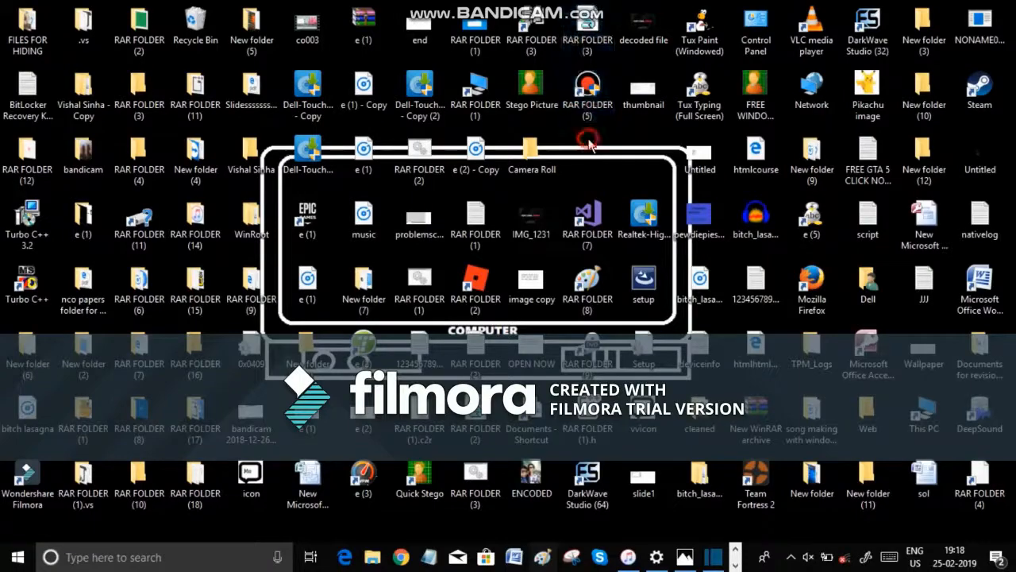